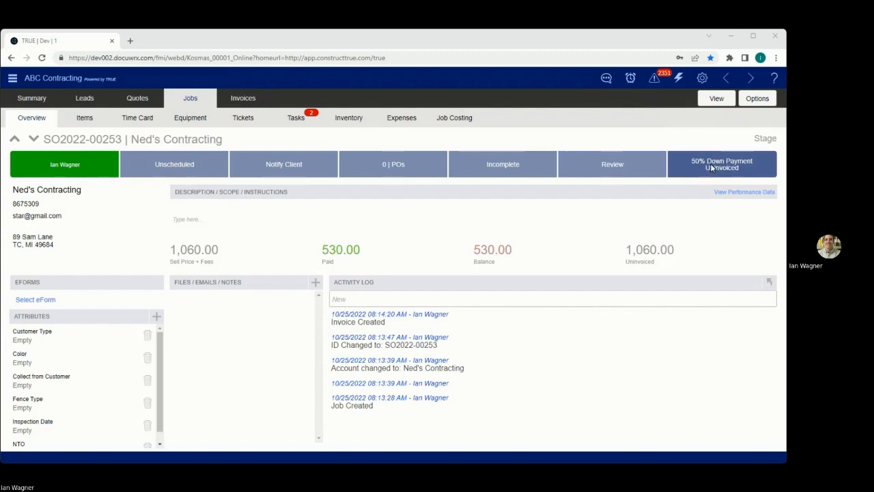
- Try to create a new invoice for the job before it has been reviewed
left_click(712, 164)
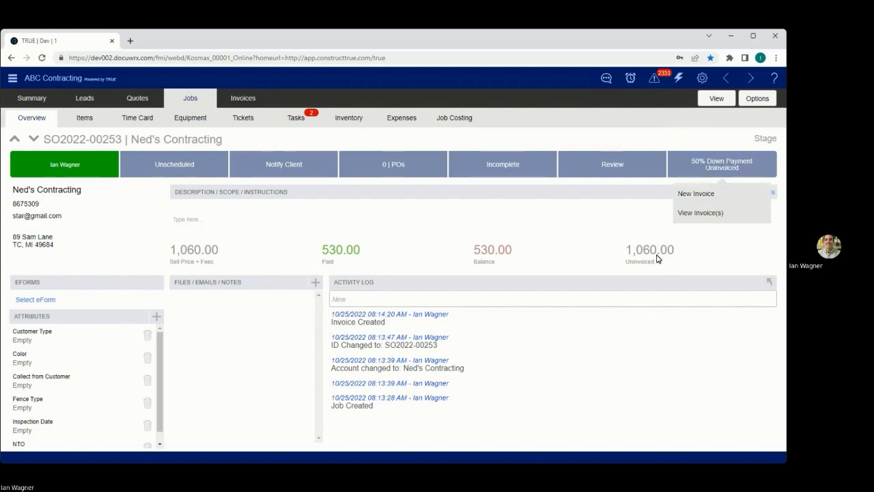
left_click(698, 194)
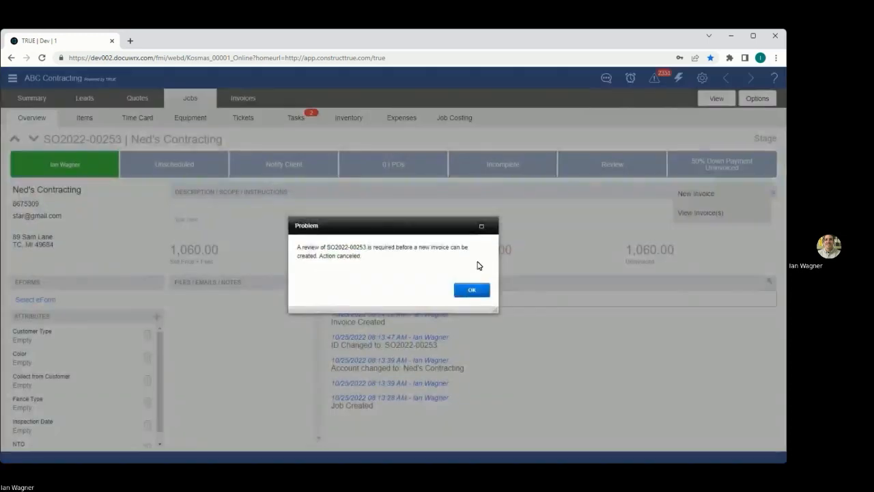
left_click(472, 290)
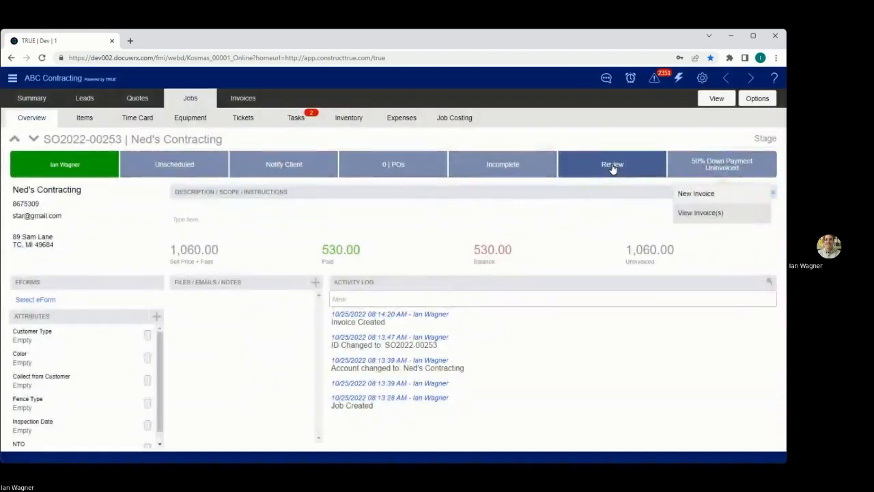
- Mark the job as reviewed and start a new invoice for it
left_click(636, 166)
left_click(676, 167)
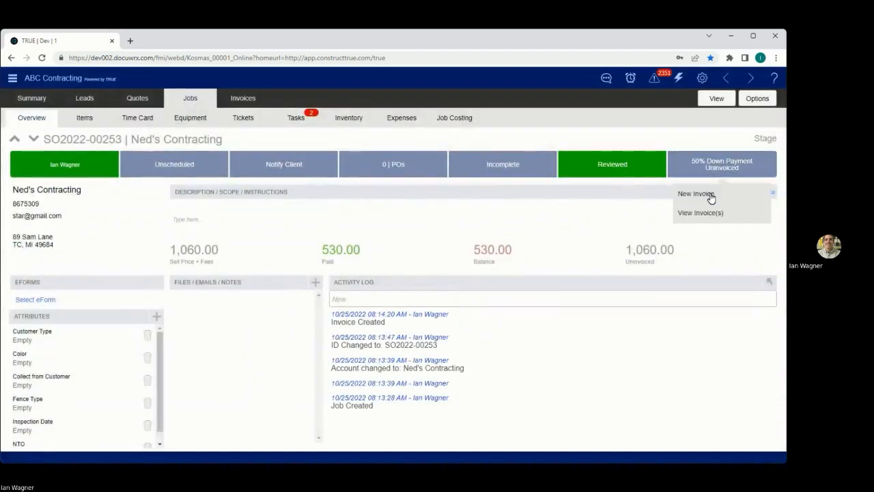
left_click(711, 196)
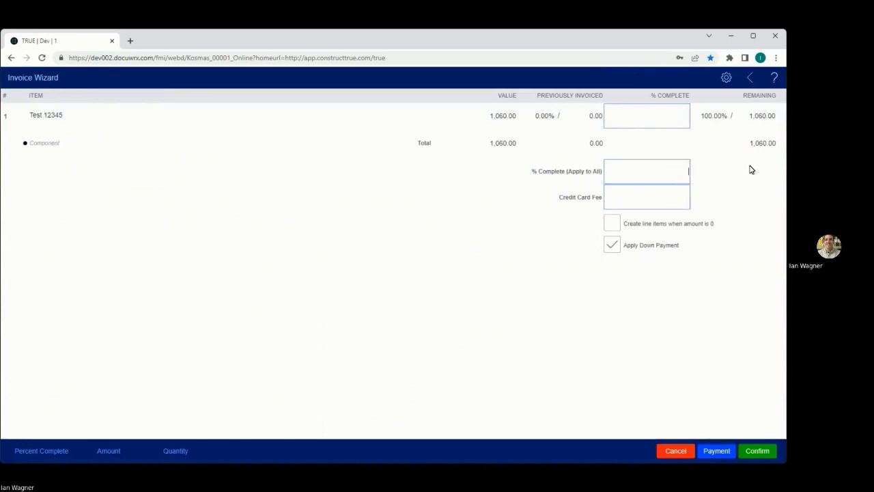
- Set the completion of all items to 100% and create the invoice with the down payment applied
type("100")
left_click(697, 329)
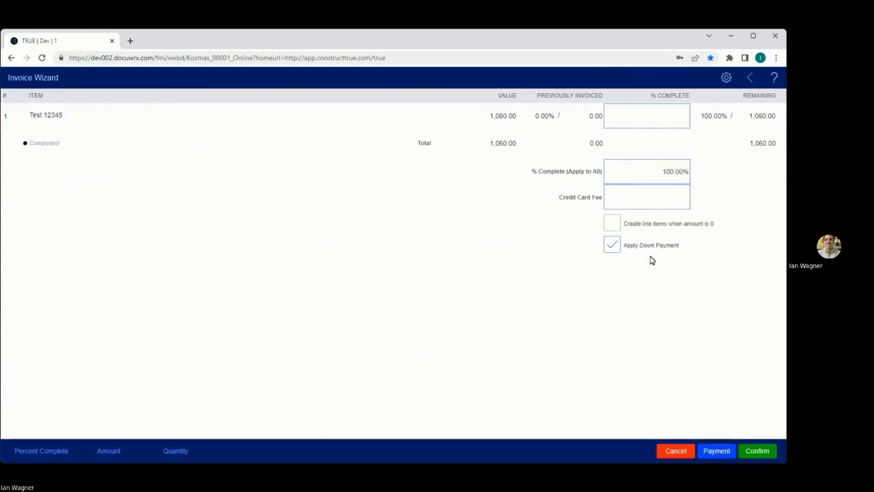
left_click(613, 243)
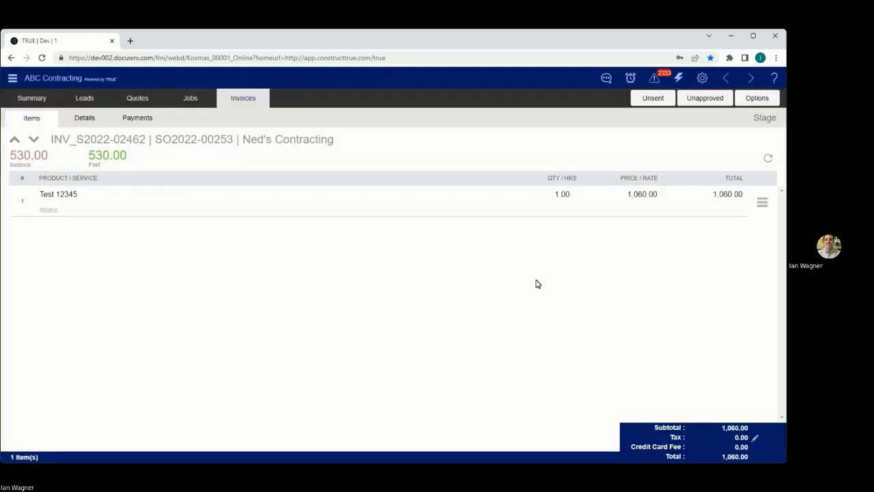
- Start a new refund in the payments of the created invoice
left_click(155, 120)
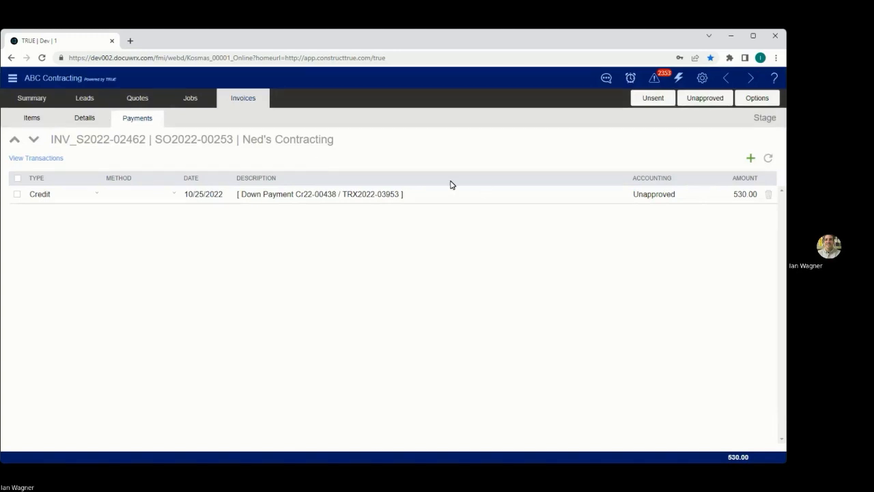
left_click(747, 196)
left_click(761, 160)
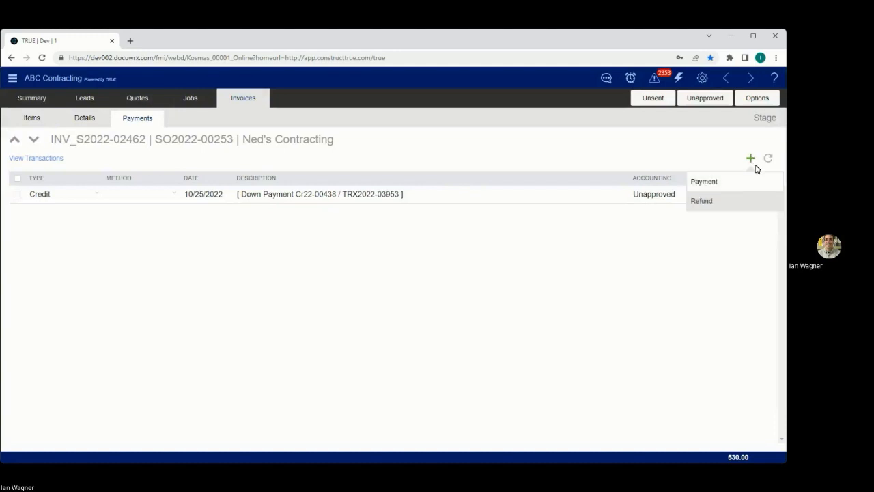
left_click(722, 203)
- Set the disbursement's method to Cash and its bank account to check 12
left_click(334, 347)
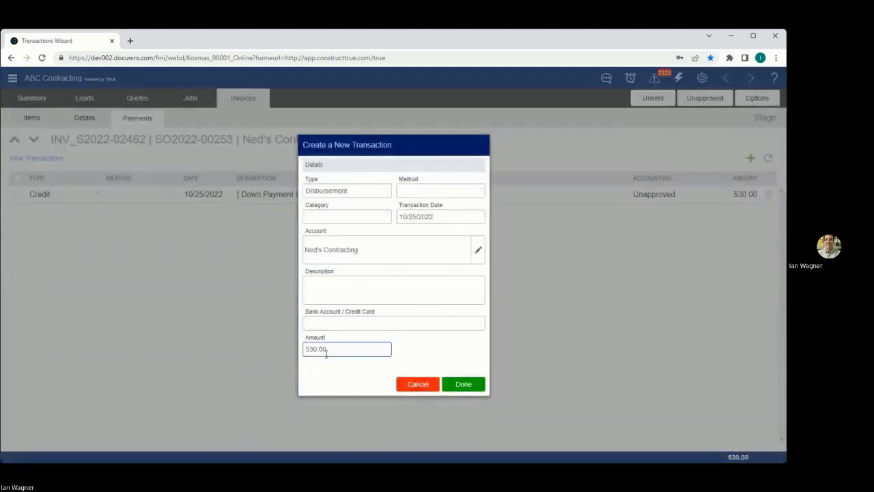
left_click(421, 194)
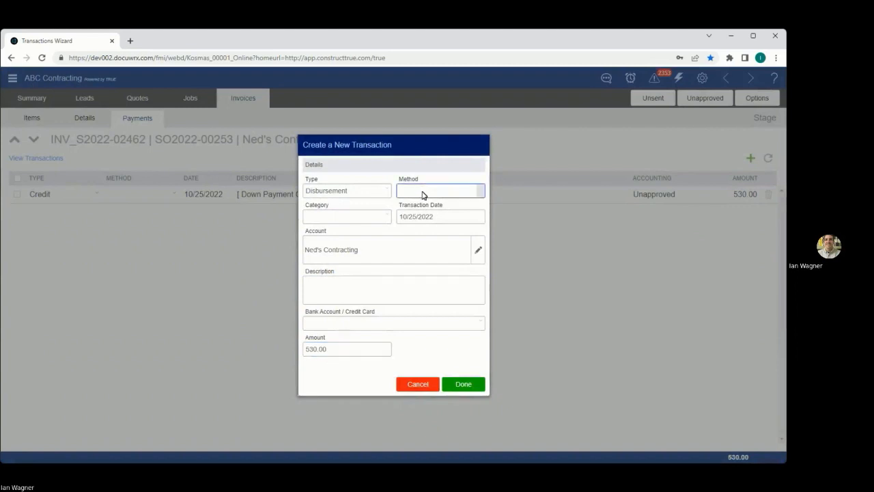
left_click(423, 194)
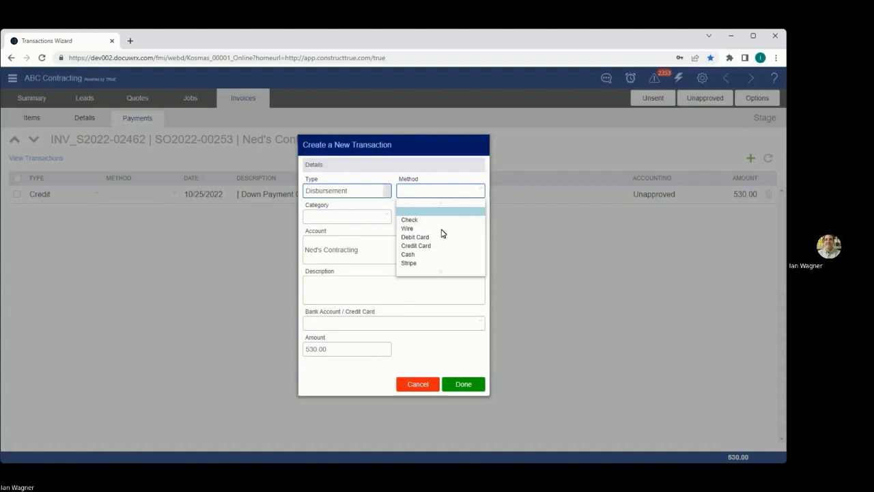
left_click(410, 254)
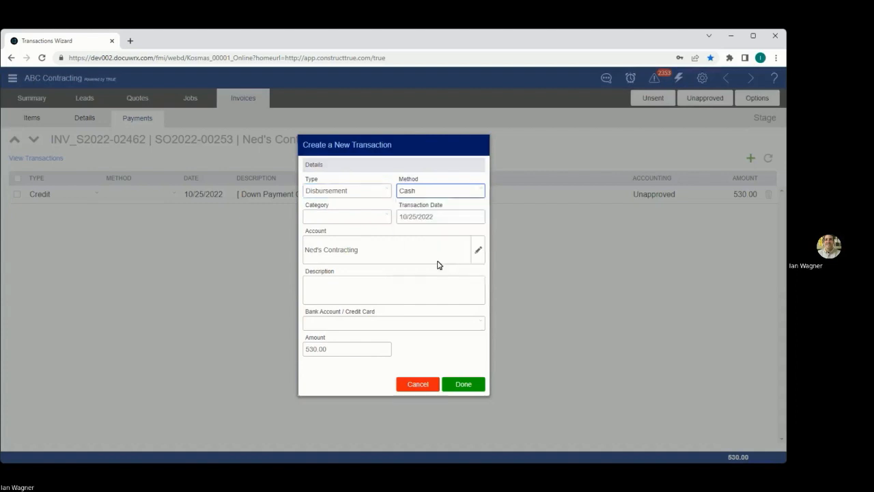
left_click(346, 195)
left_click(356, 325)
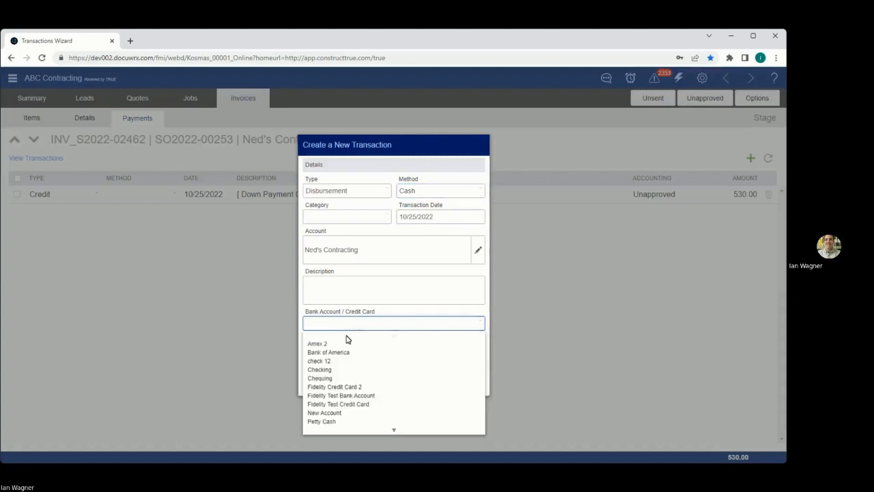
left_click(344, 361)
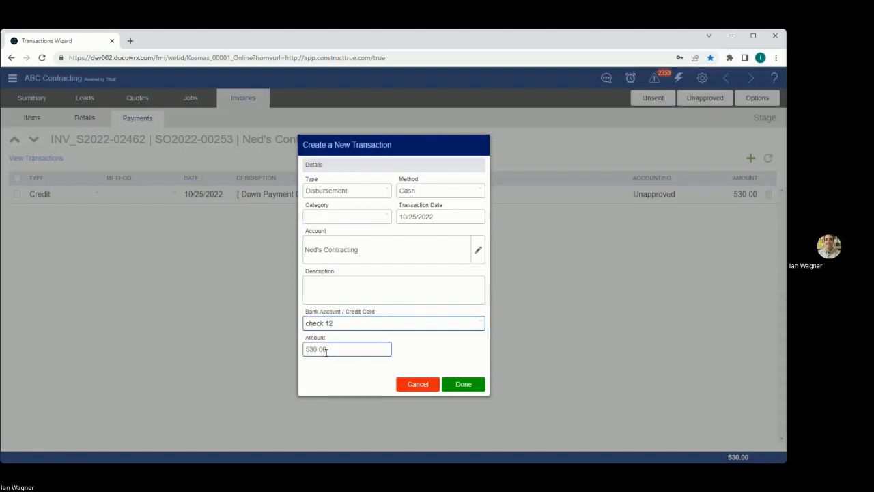
- Submit the disbursement and confirm its link to the current invoice as source document
left_click(463, 384)
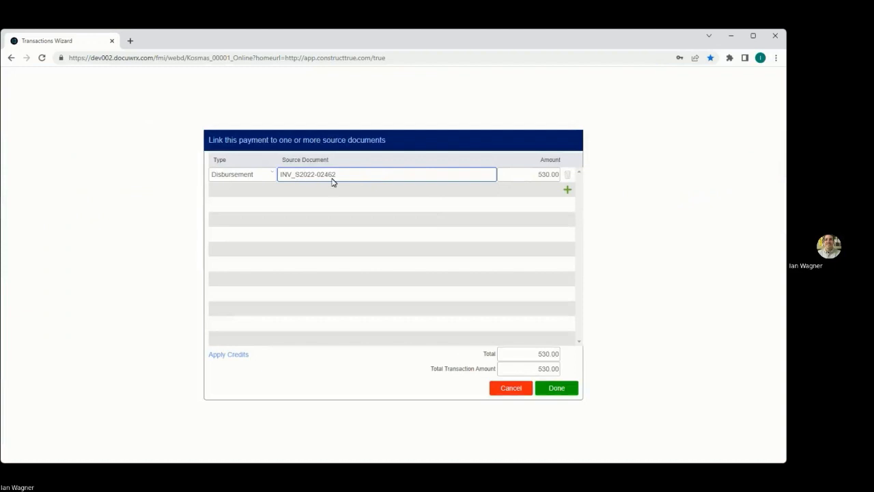
left_click(536, 176)
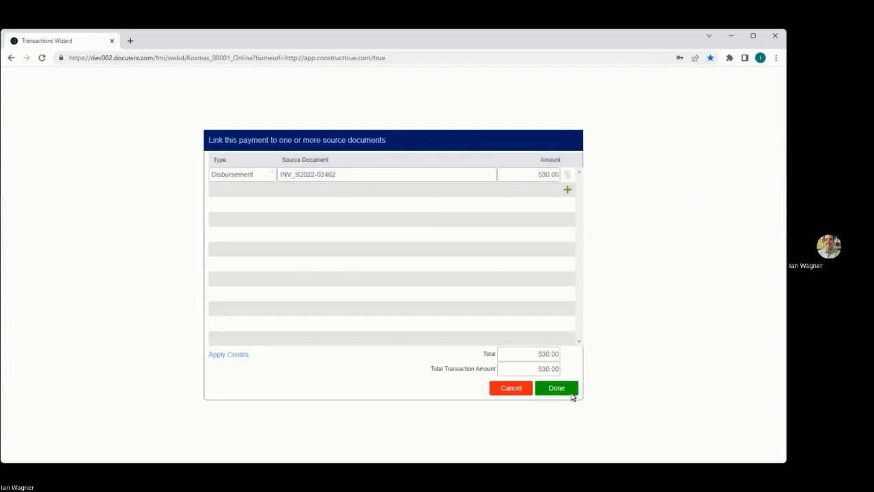
left_click(577, 394)
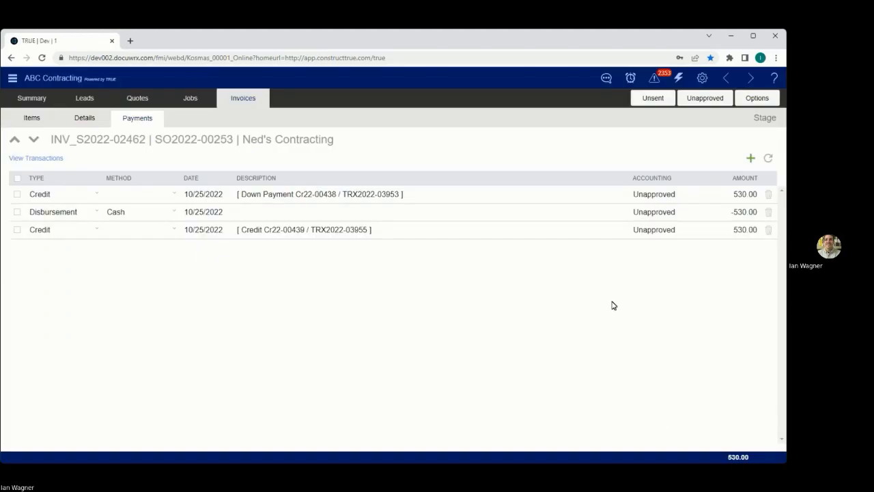
- Examine the invoice's disbursement and credit entries, their amounts and descriptions, and compare them with the invoice's items and balance
left_click(120, 214)
left_click(52, 214)
left_click(128, 216)
left_click(287, 237)
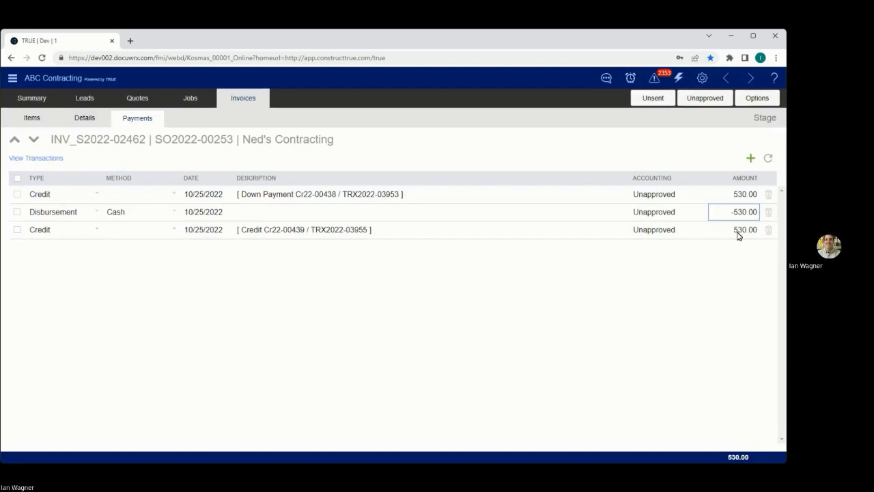
left_click(739, 233)
left_click(744, 213)
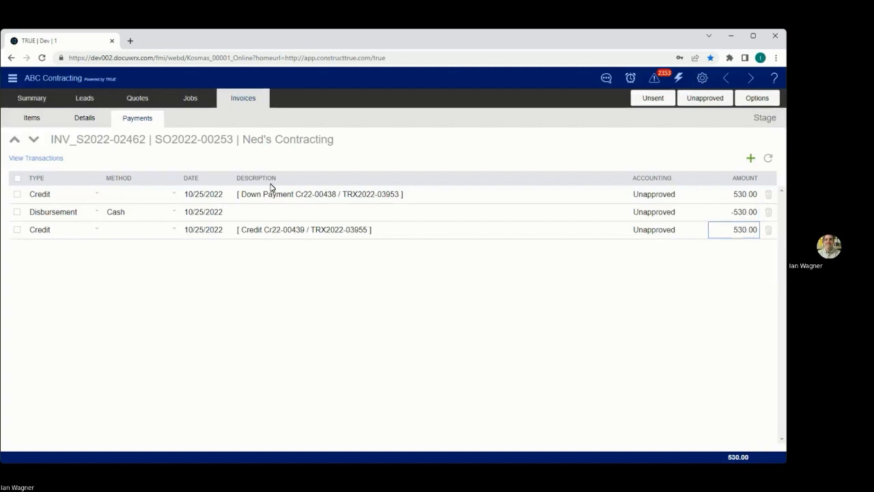
left_click(56, 118)
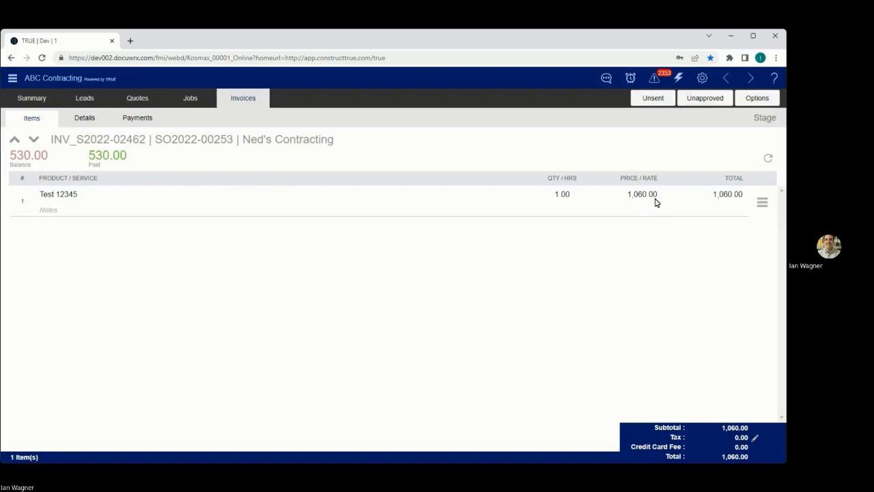
left_click(137, 117)
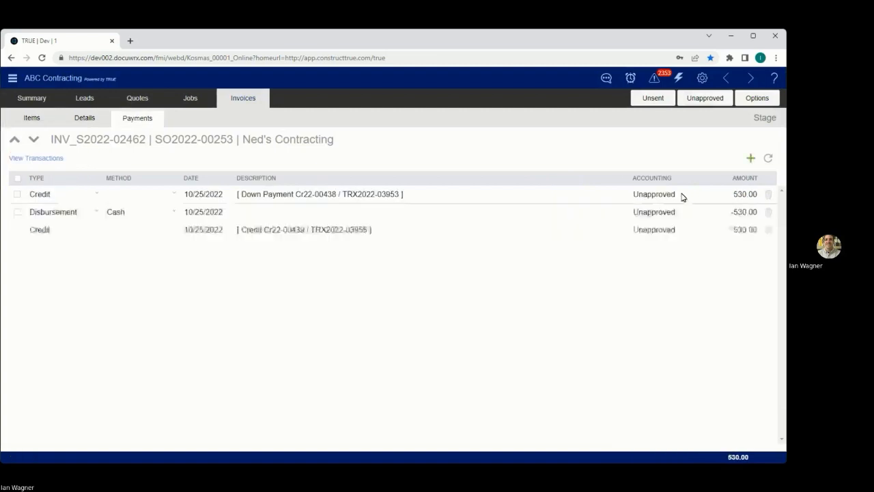
left_click(317, 197)
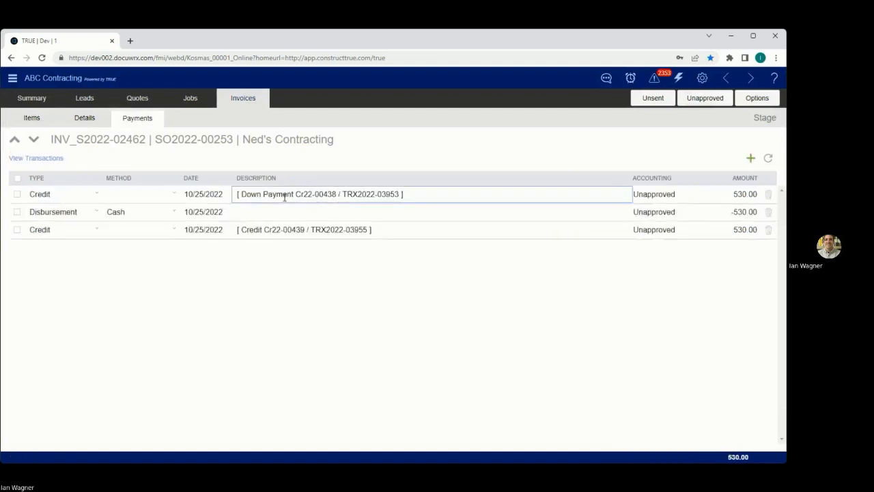
left_click(755, 194)
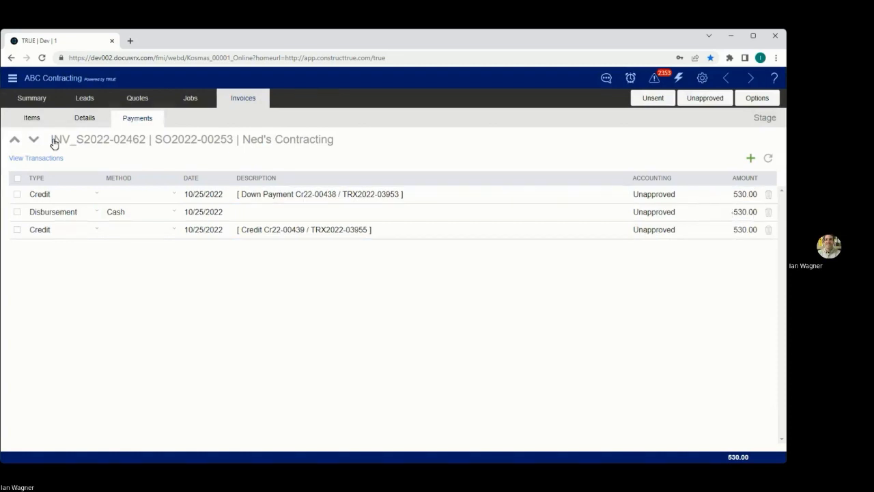
- Return to the overview of the invoice's job and list the job's invoices
left_click(77, 121)
left_click(166, 174)
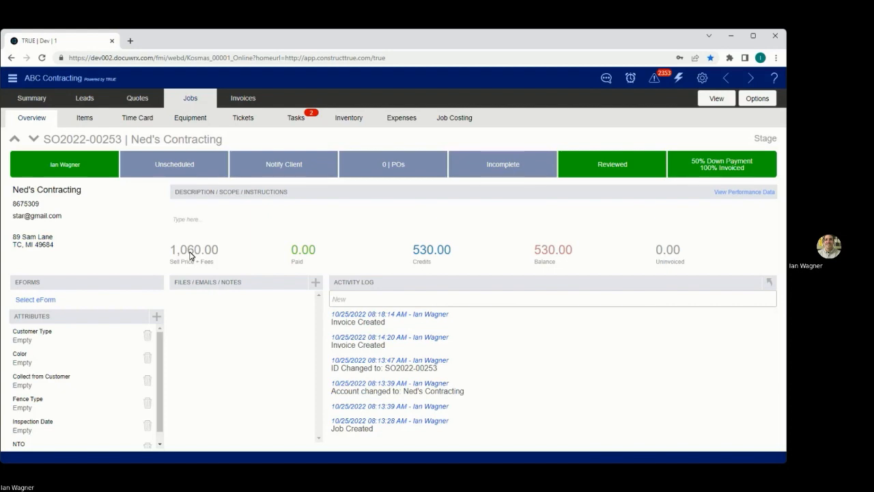
left_click(742, 165)
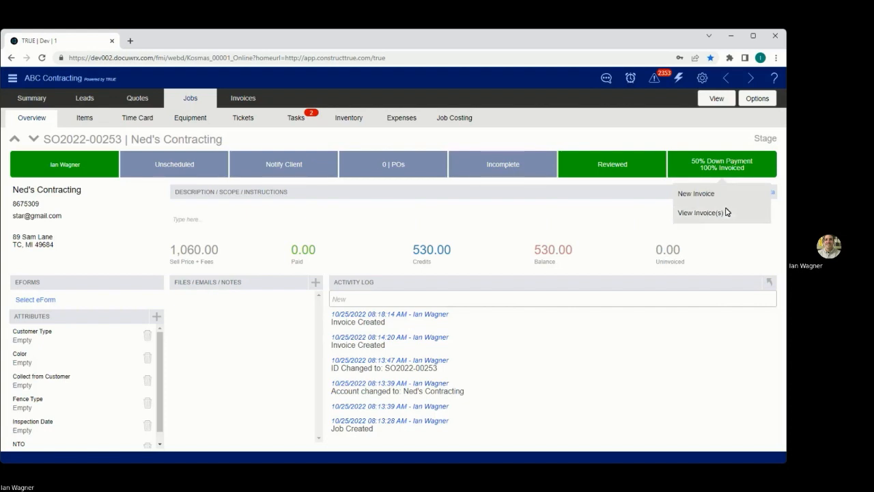
left_click(727, 212)
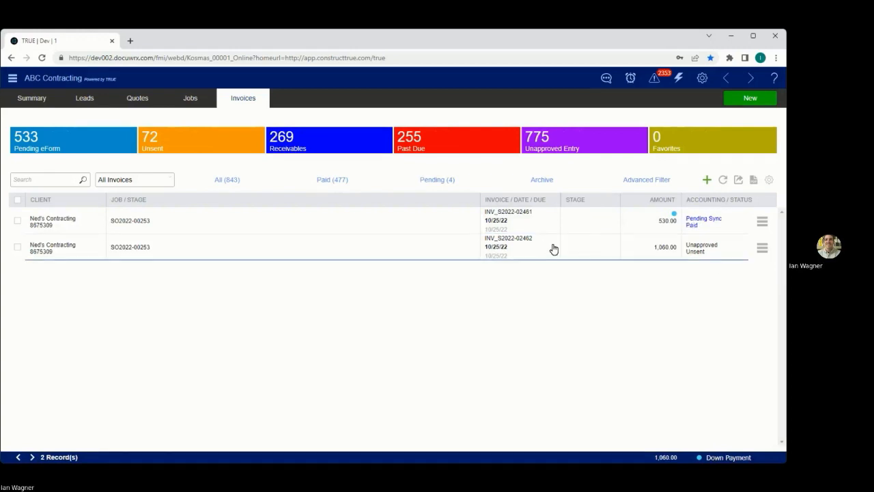
- Open the unapproved 1,060.00 invoice and start a credit of 530 on its Test 12345 item
left_click(607, 249)
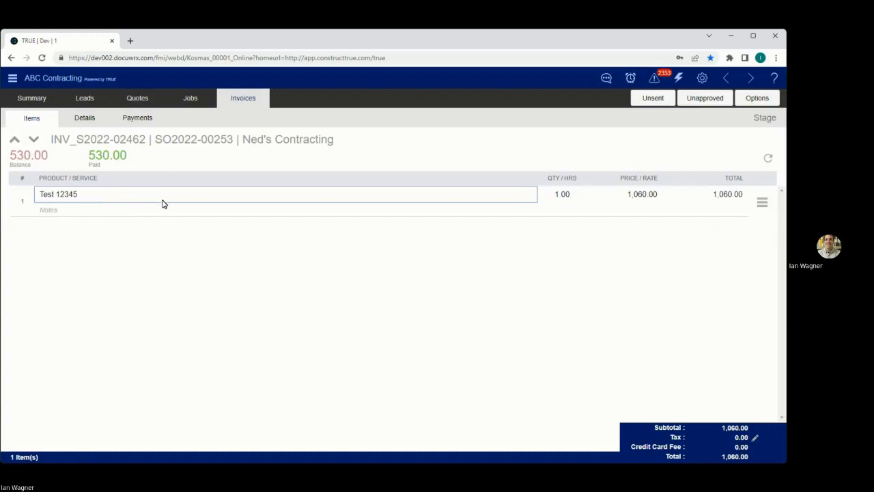
left_click(763, 203)
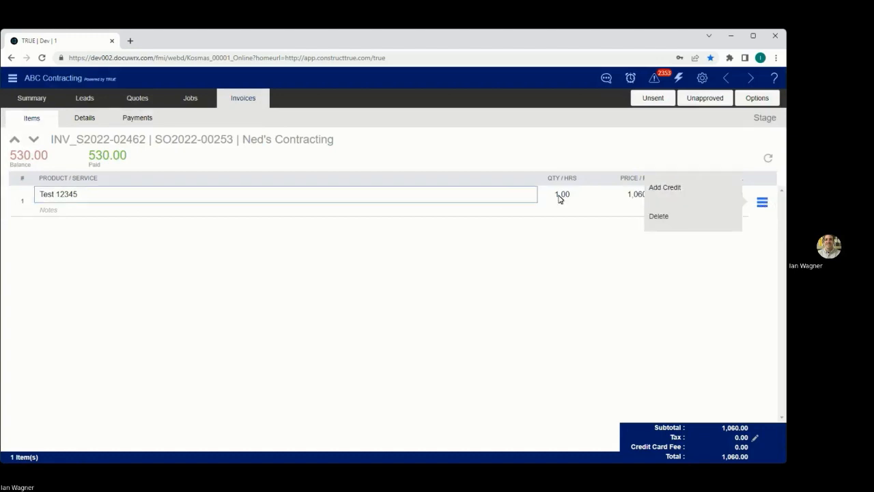
left_click(702, 194)
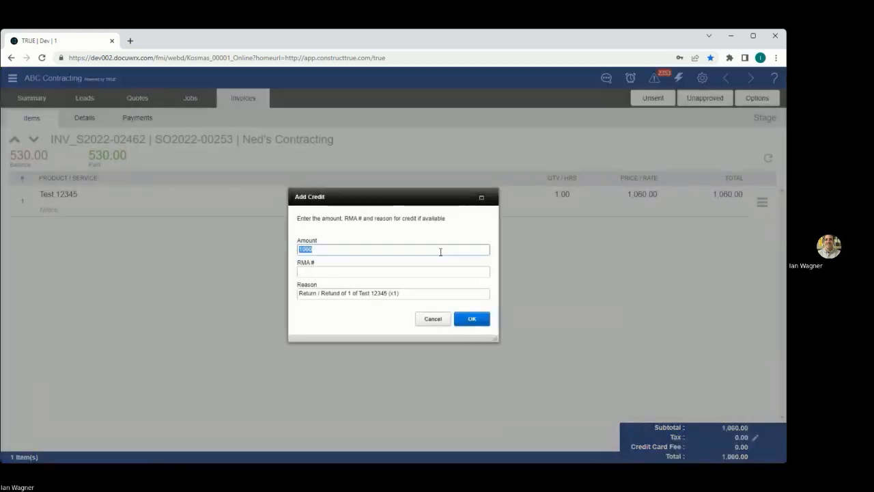
type("530")
left_click(366, 275)
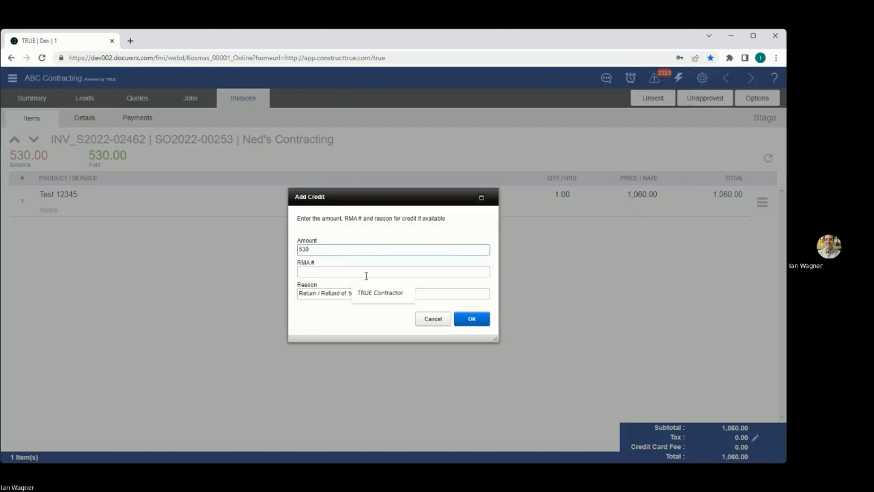
- Replace the credit's reason with "Cancelled Job", leave the RMA number empty, and create the credit
left_click(451, 299)
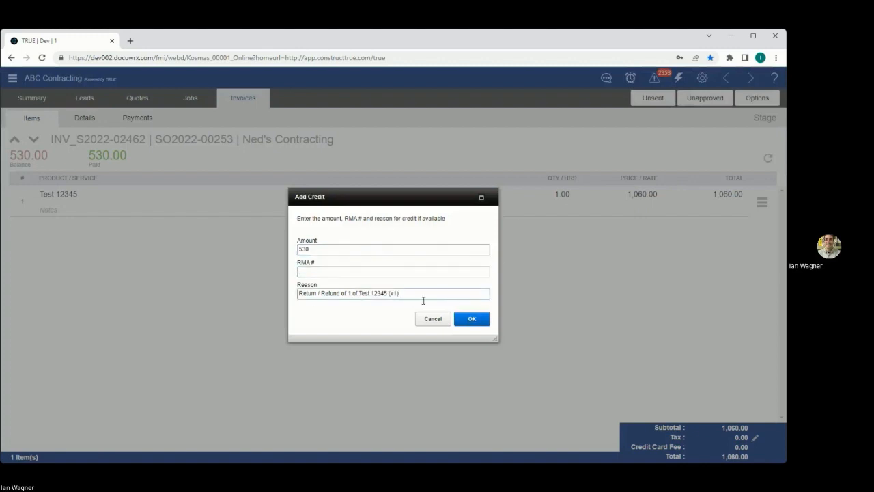
key("ctrl+a")
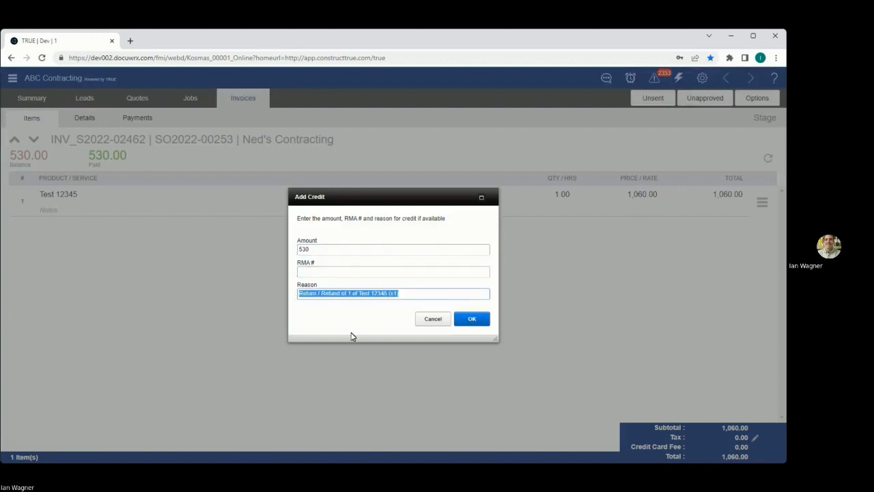
key("BackSpace")
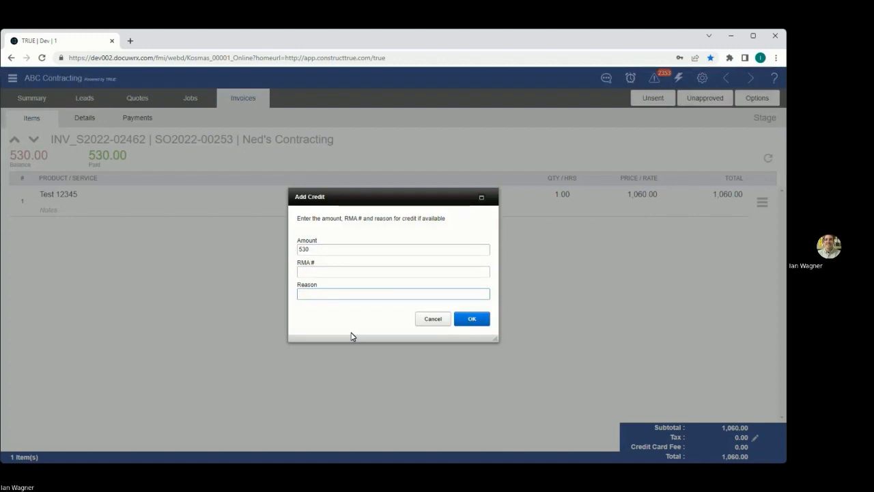
type("Cancelled Job")
left_click(331, 272)
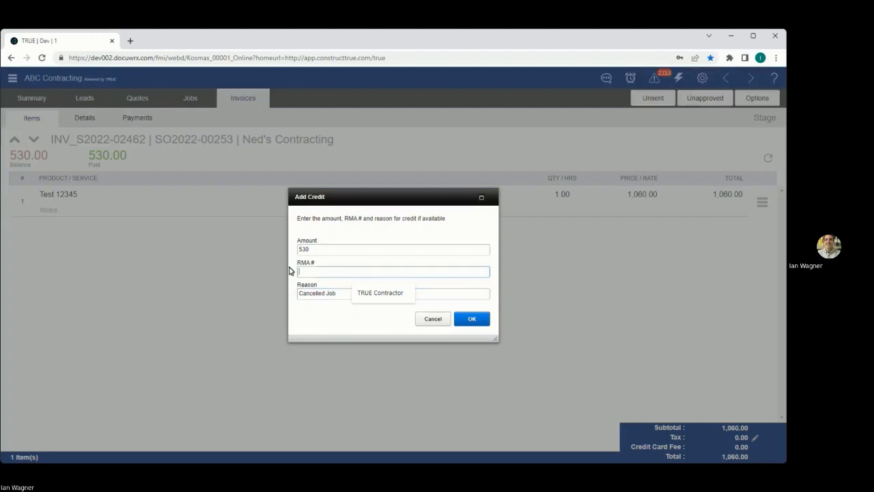
left_click(306, 264)
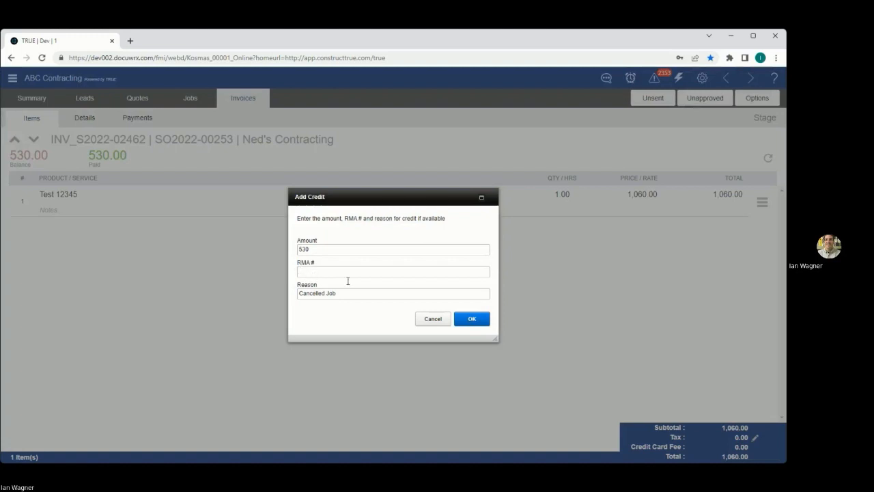
left_click(472, 318)
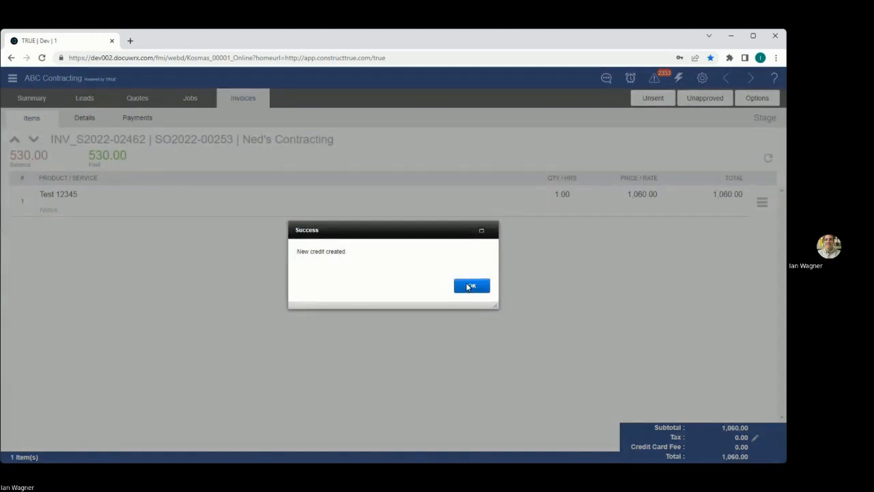
left_click(471, 285)
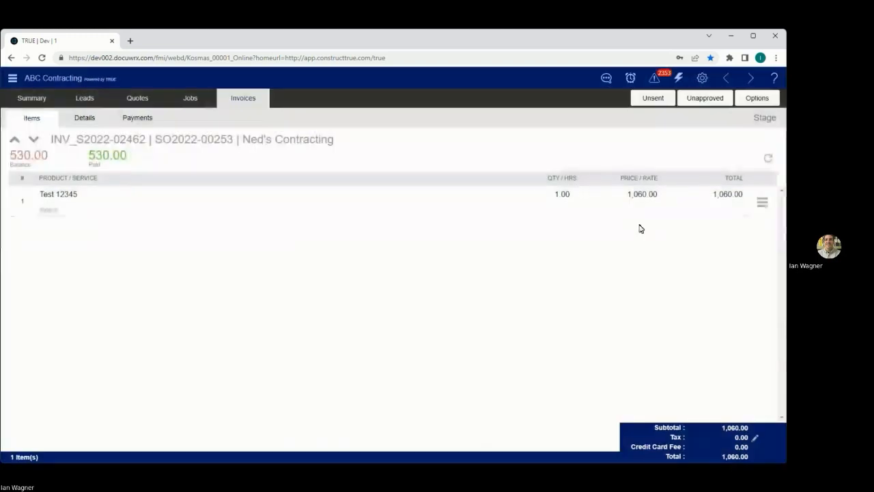
- Refresh the invoice's payments and apply the available Cancelled Job credit to the invoice
left_click(144, 122)
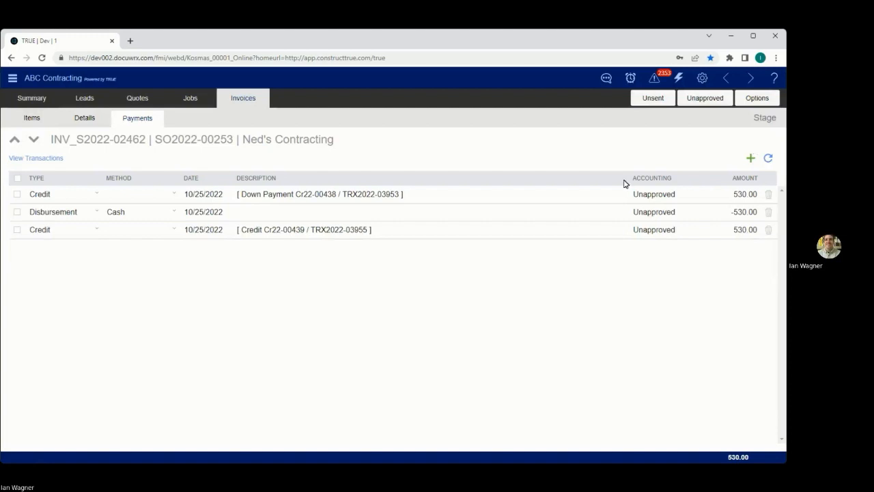
left_click(770, 160)
left_click(673, 159)
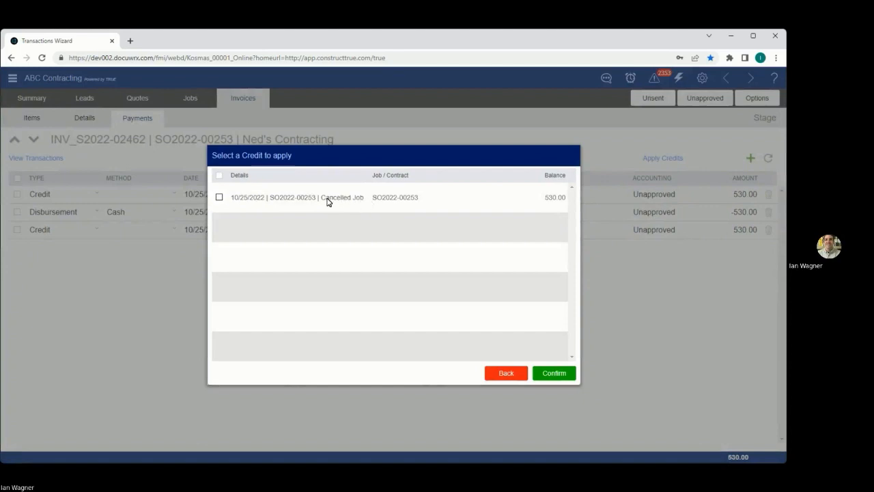
left_click(227, 200)
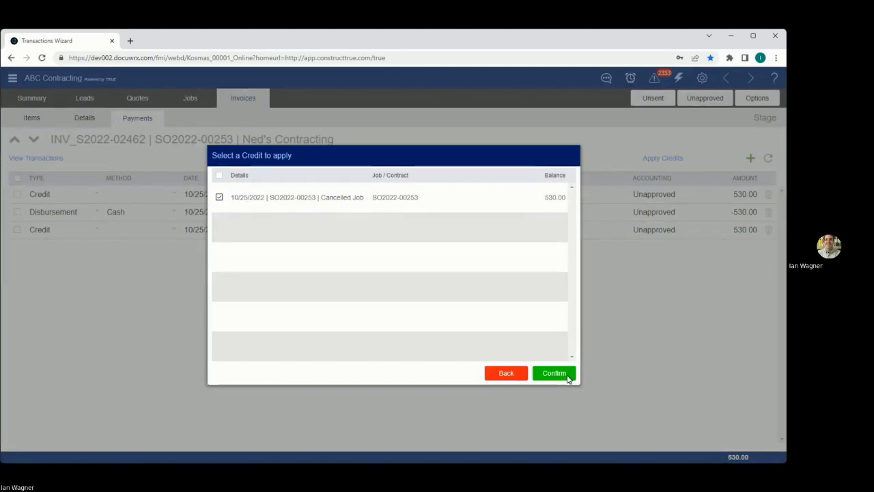
left_click(567, 375)
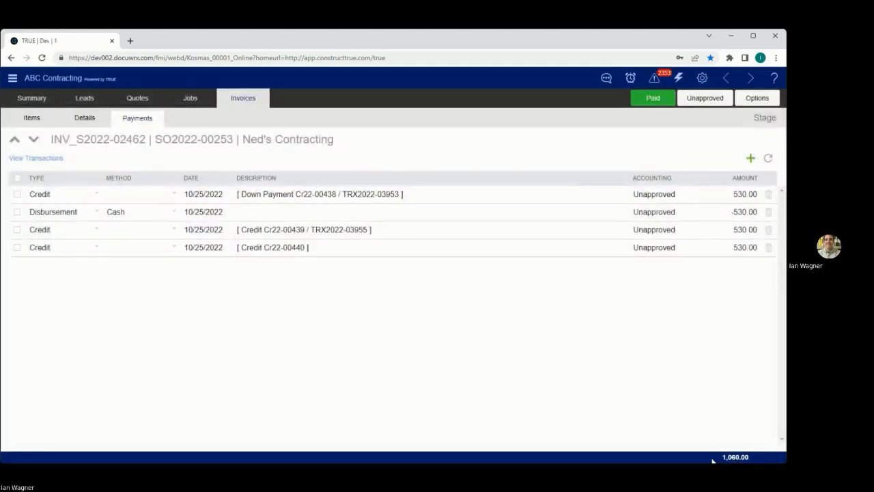
- Return from the invoice to its job's overview and check the paid, credits and balance figures
left_click(717, 259)
left_click(87, 122)
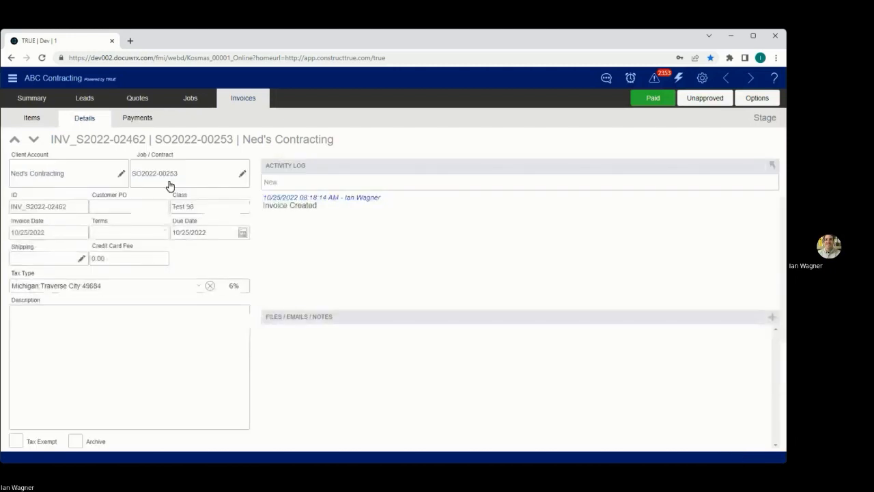
left_click(175, 176)
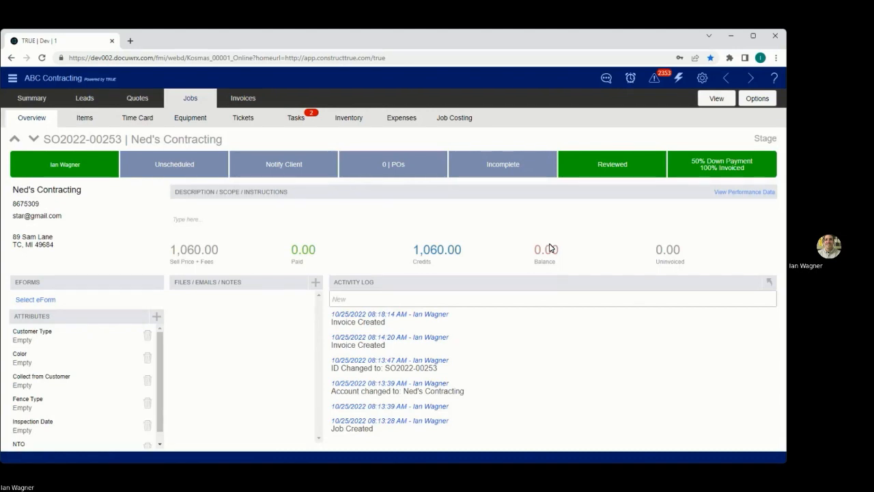
left_click(498, 296)
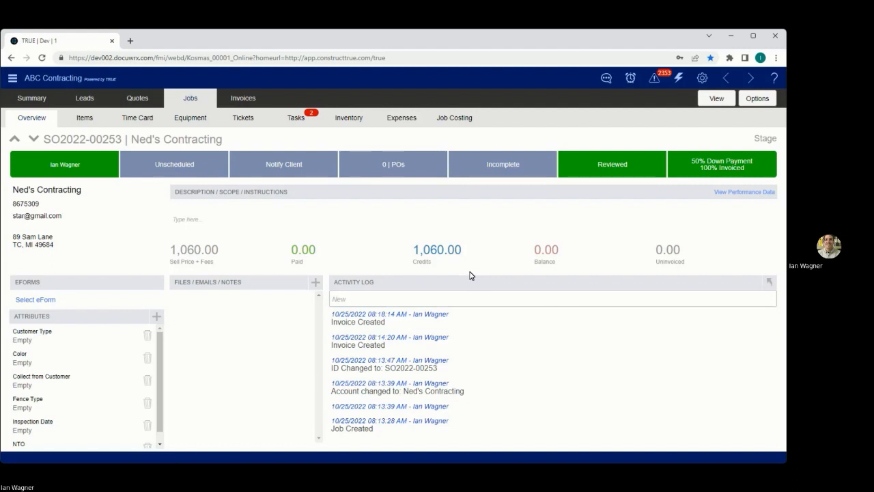